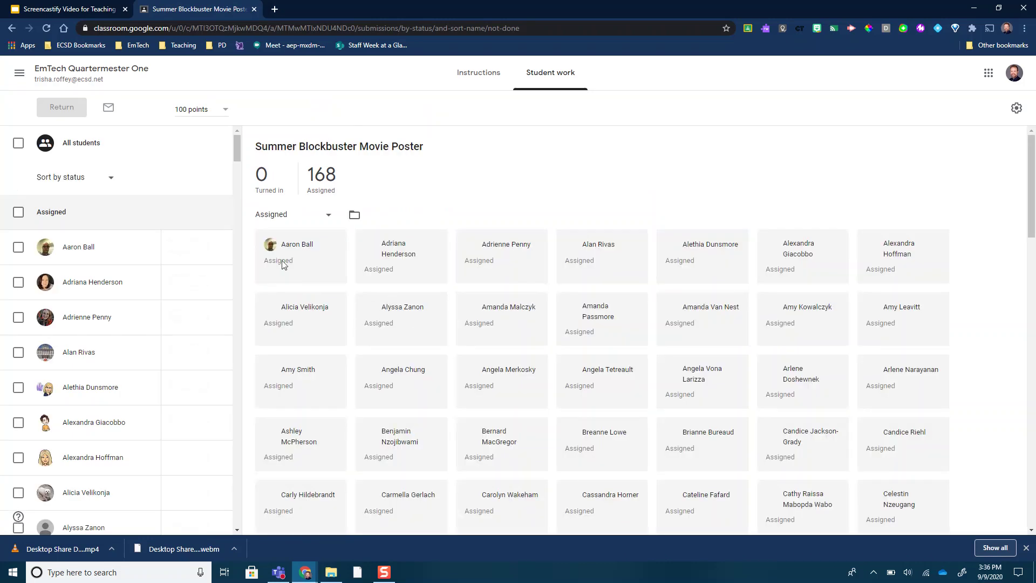
Open the first student's Movie Poster slides submission in the grading tool.
scroll(552, 285, down, 20)
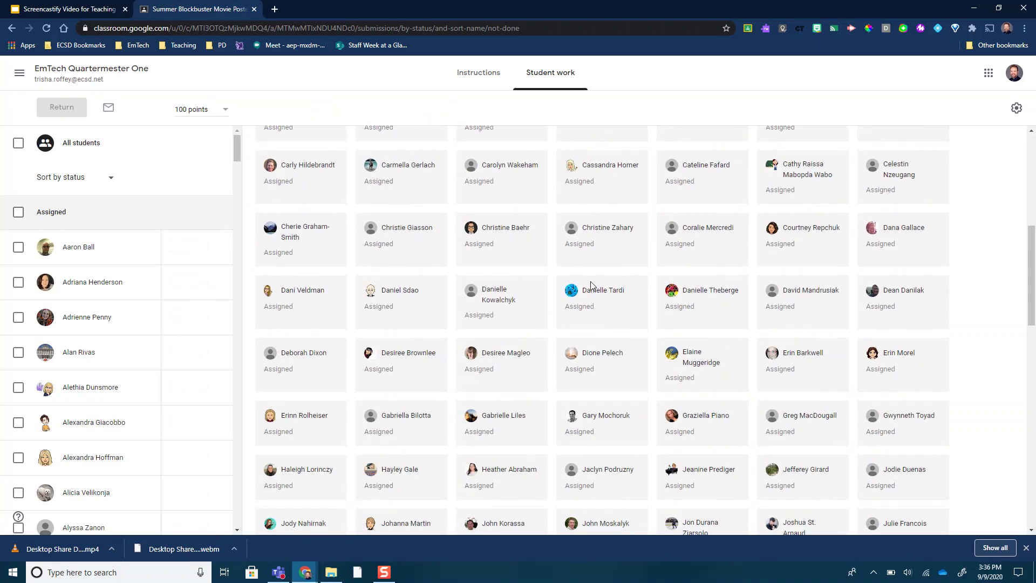
scroll(583, 285, up, 10)
scroll(577, 291, up, 6)
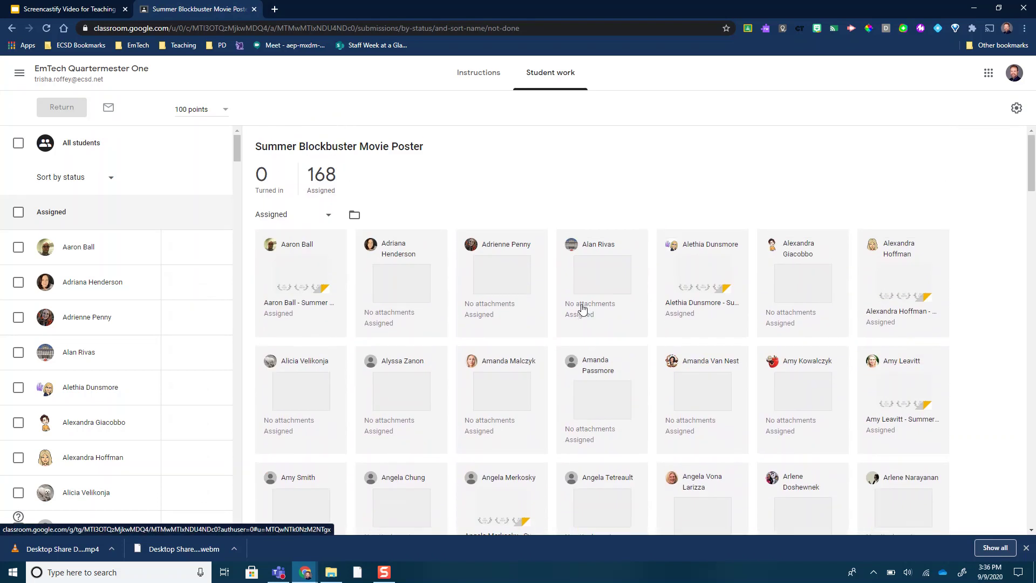
click(301, 286)
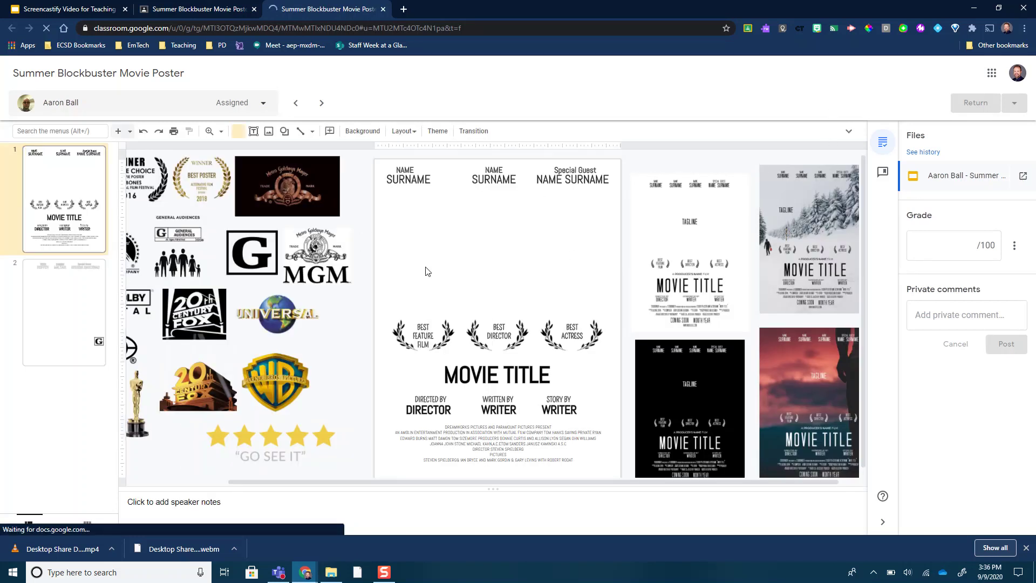
Open Screencastify set to Desktop recording with microphone and embedded webcam.
click(852, 28)
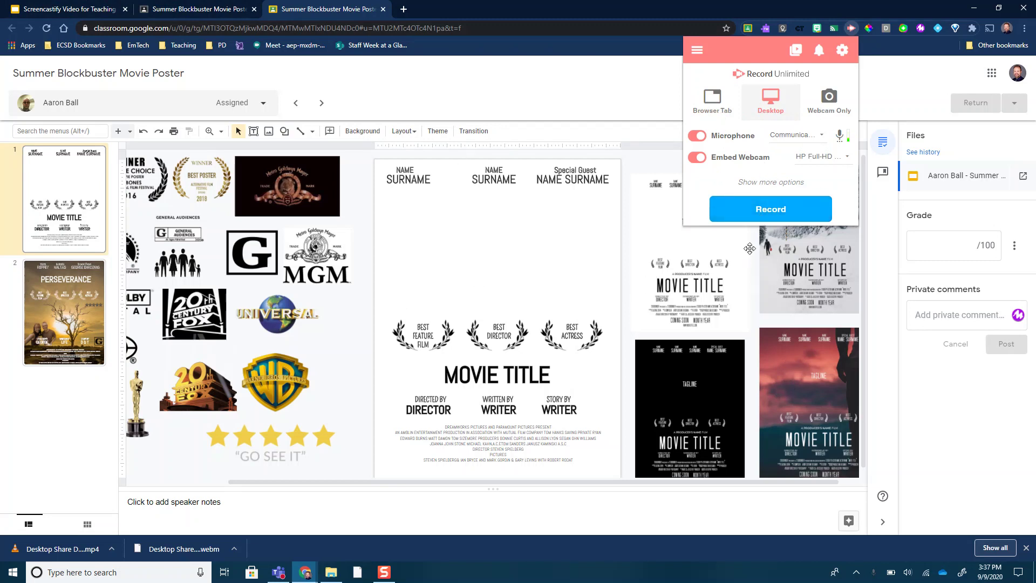
Start recording the entire Screen 1 with an enlarged webcam overlay moved aside.
click(770, 210)
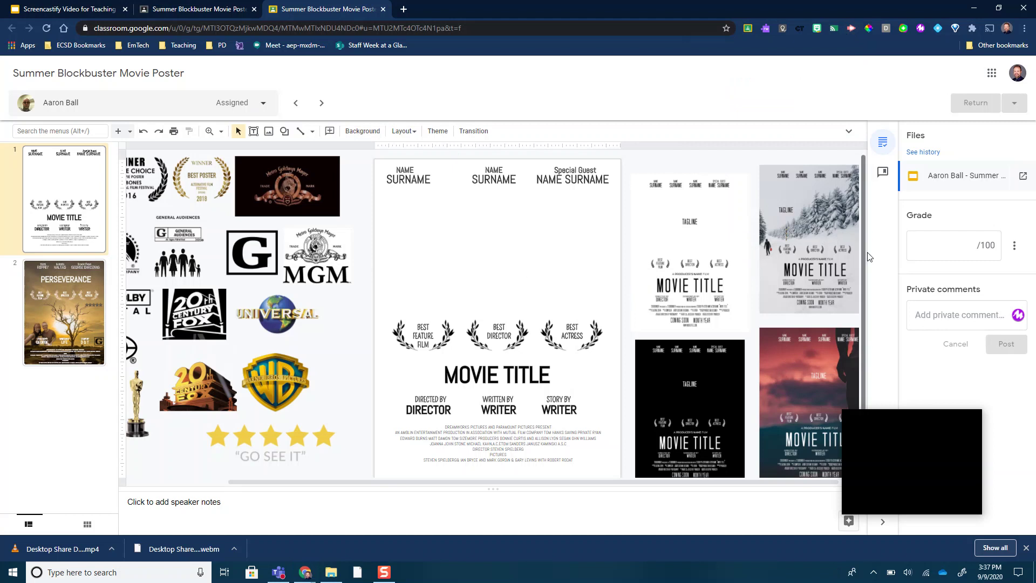
click(707, 268)
drag(837, 346, 901, 272)
click(483, 309)
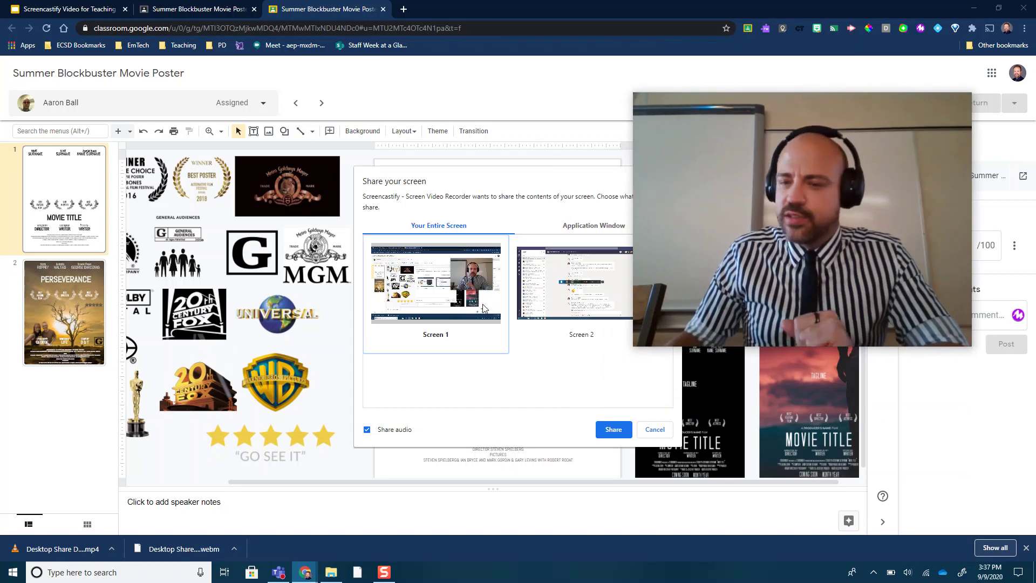
click(613, 429)
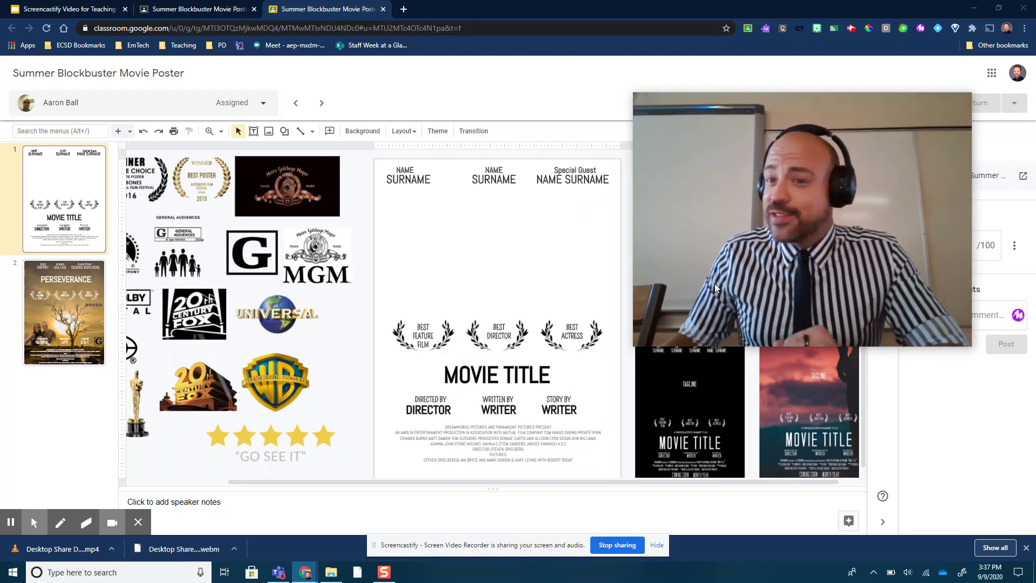
Shrink the webcam bubble, then handwrite 'Pick' on the poster in cyan ink and circle it.
mouse_move(748, 259)
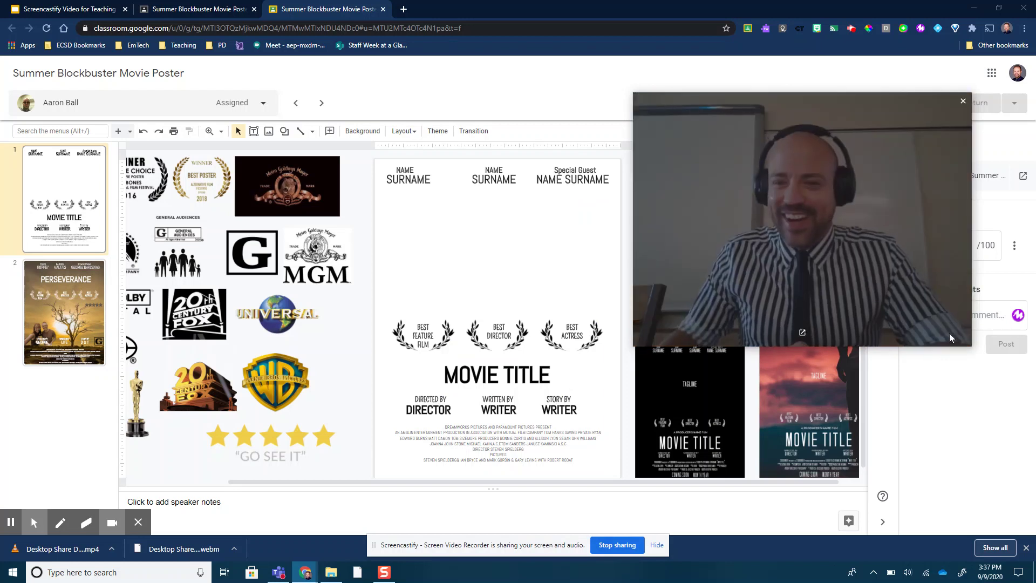
drag(970, 345, 1015, 452)
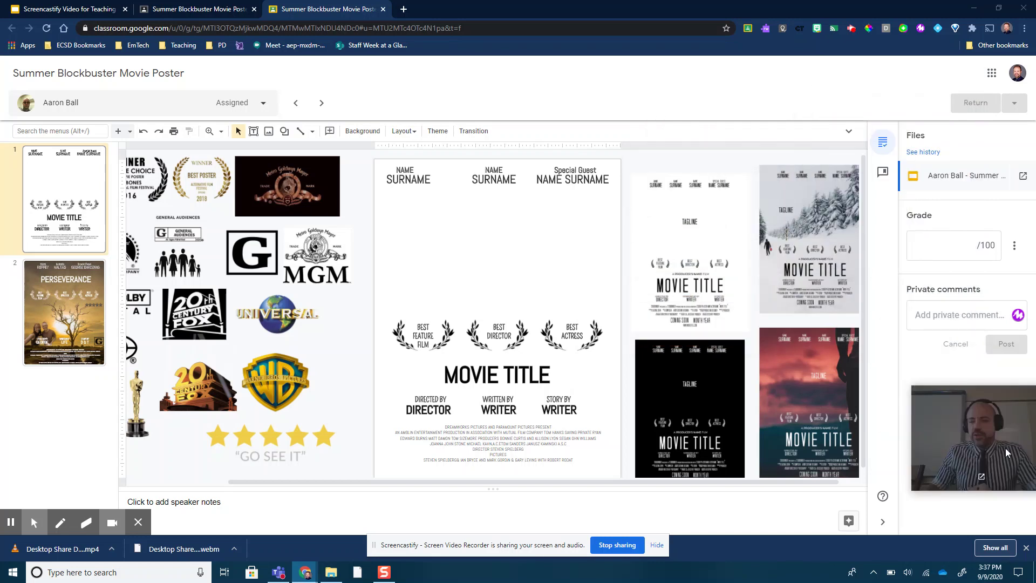
click(60, 521)
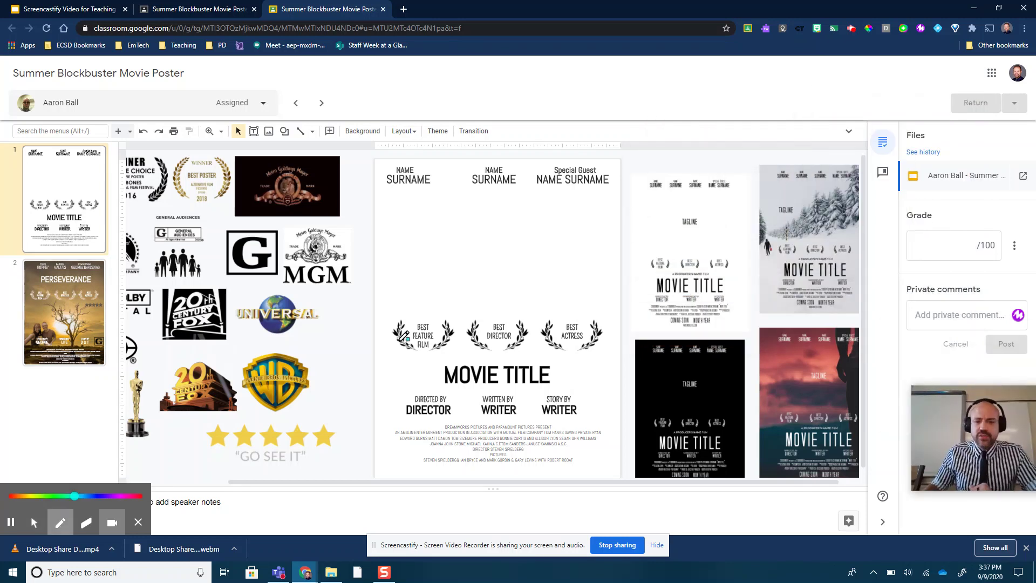
mouse_move(422, 264)
mouse_down()
mouse_move(433, 227)
mouse_move(437, 243)
mouse_move(423, 247)
mouse_move(489, 264)
mouse_up()
mouse_move(512, 226)
mouse_down()
mouse_move(508, 263)
mouse_move(526, 256)
mouse_up()
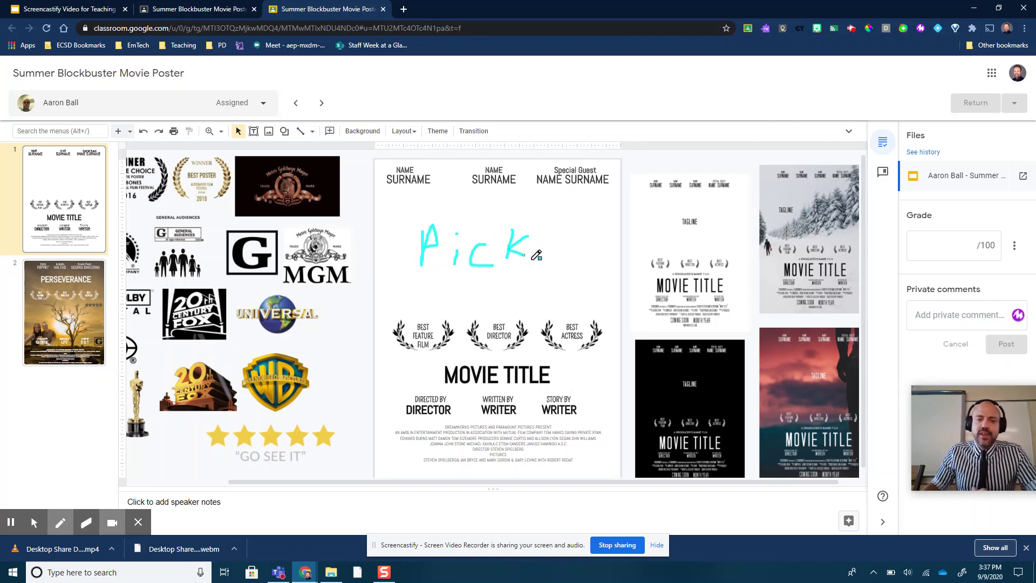
mouse_move(561, 203)
mouse_down()
mouse_move(411, 201)
mouse_move(455, 310)
mouse_move(566, 219)
mouse_up()
drag(504, 182, 516, 201)
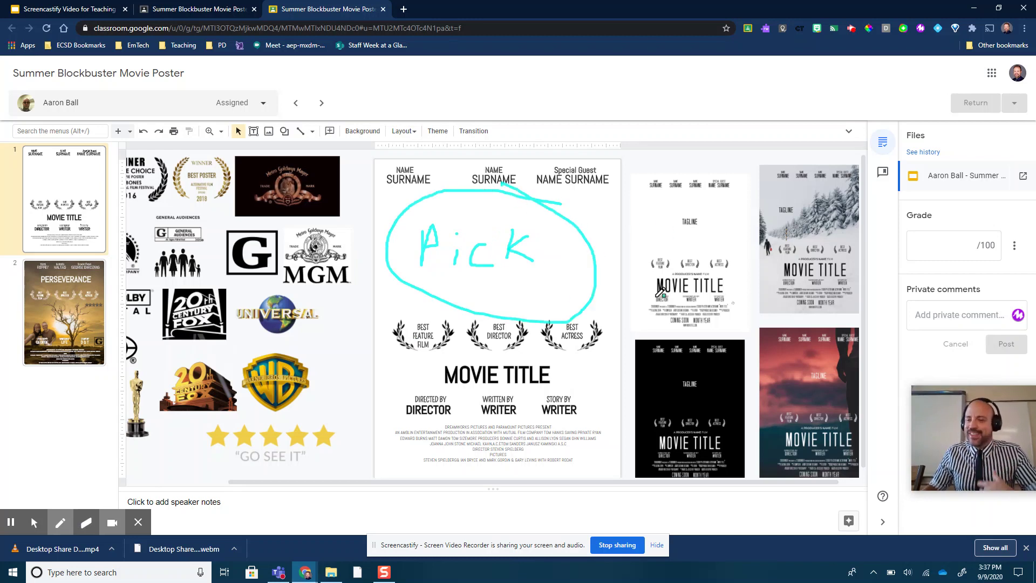
Erase the handwritten 'Pick' and return to the cursor tool.
click(86, 523)
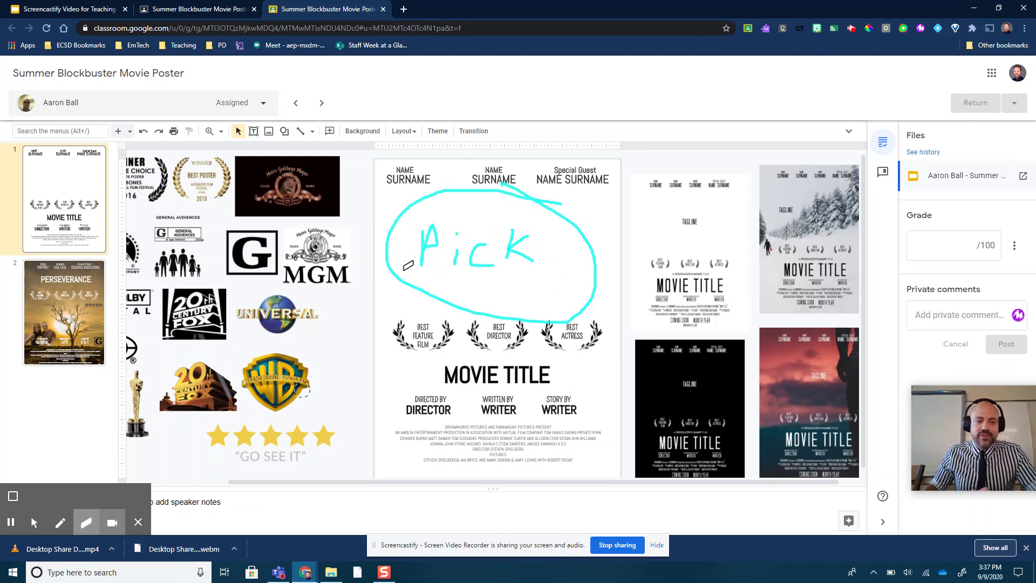
mouse_move(437, 245)
mouse_down()
mouse_move(462, 229)
mouse_move(561, 229)
mouse_move(440, 248)
mouse_move(469, 250)
mouse_up()
click(34, 523)
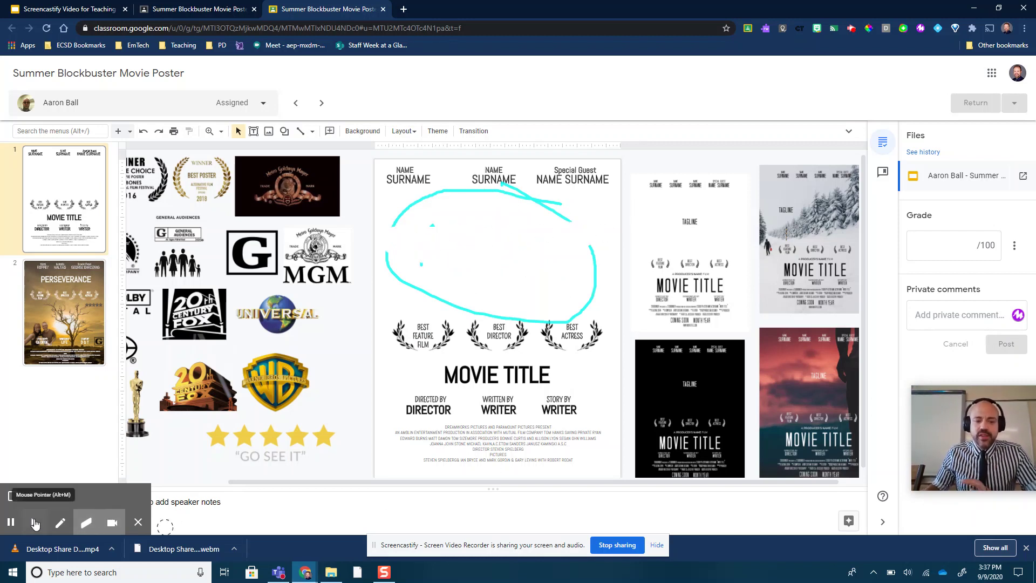
Zoom into the poster and erase the leftover cyan ink over MOVIE TITLE.
click(209, 132)
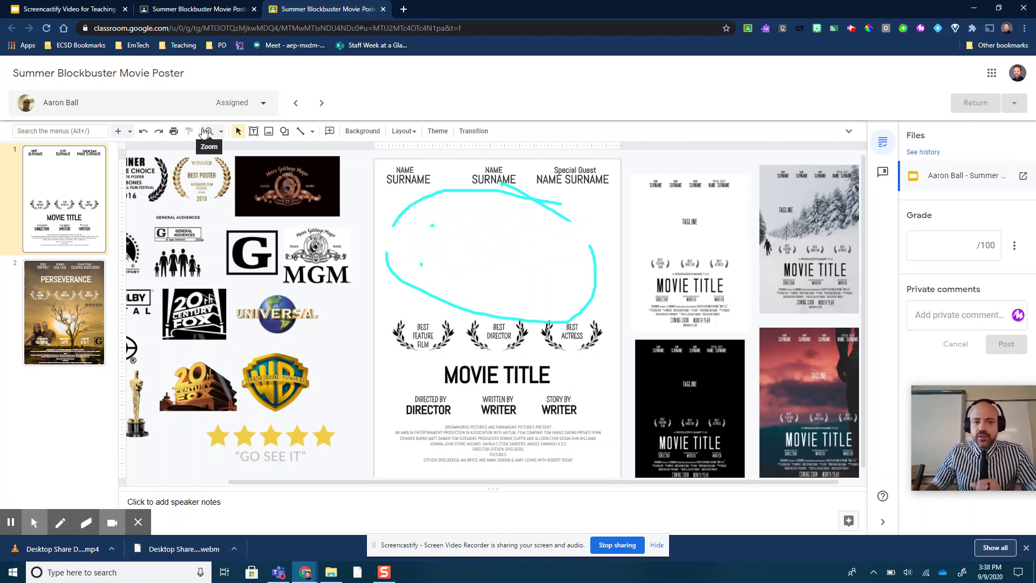
click(486, 280)
click(538, 280)
scroll(701, 345, down, 8)
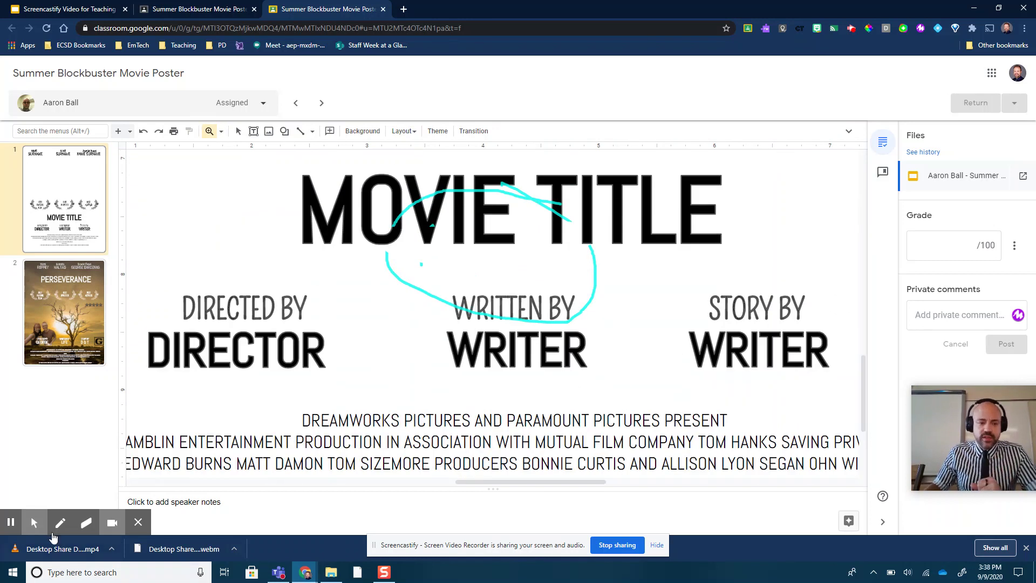
click(86, 521)
mouse_move(345, 357)
mouse_down()
mouse_move(447, 190)
mouse_move(593, 194)
mouse_move(600, 233)
mouse_move(458, 270)
mouse_move(588, 292)
mouse_move(474, 305)
mouse_move(421, 276)
mouse_up()
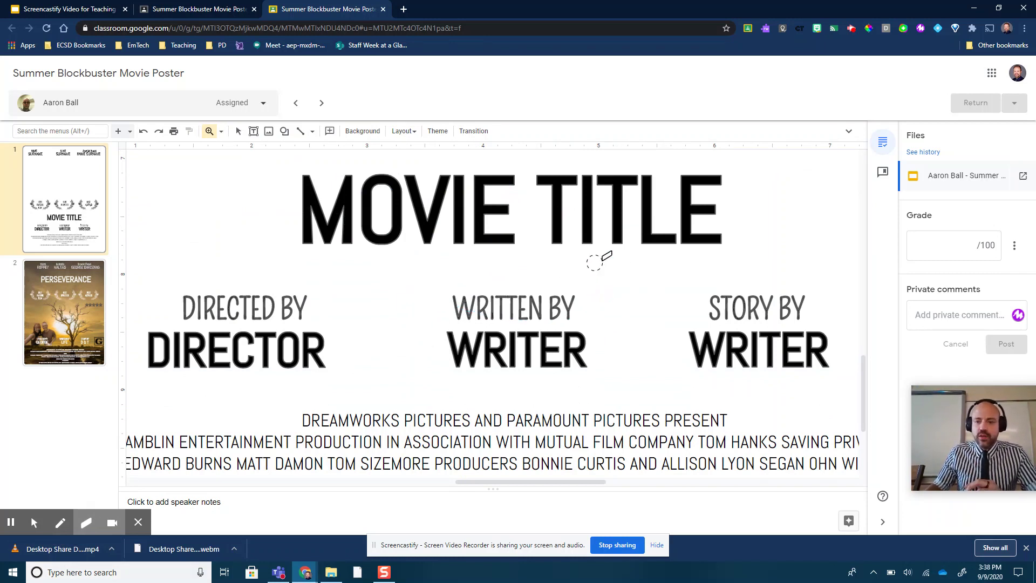
click(34, 521)
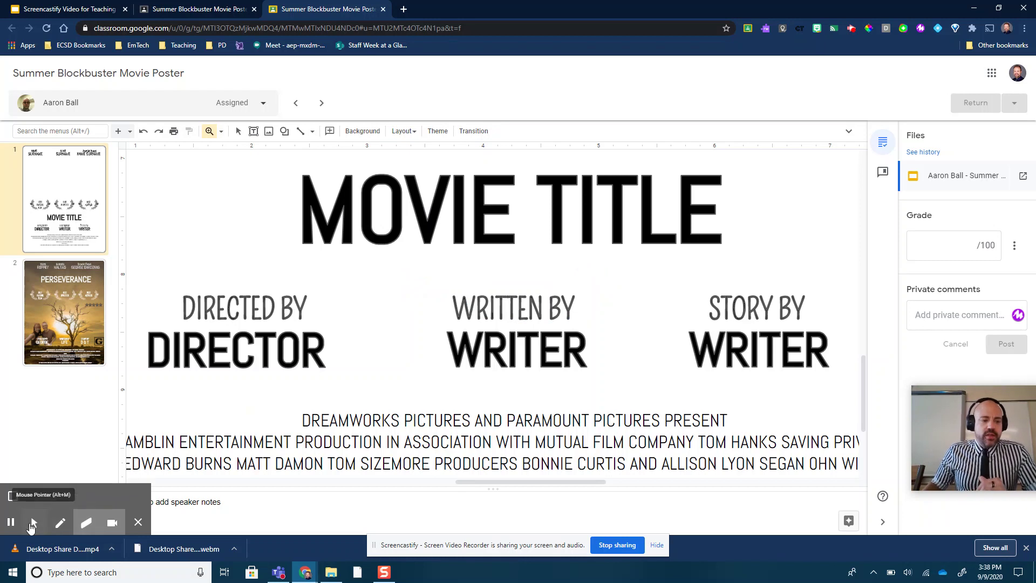
scroll(464, 302, up, 10)
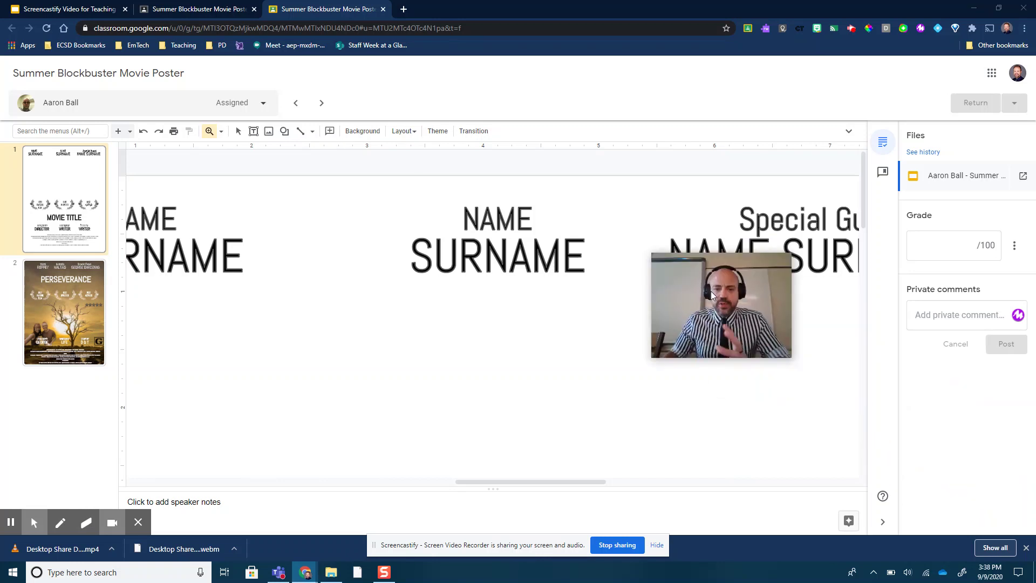
Zoom the slide back out and stop the Screencastify recording.
click(366, 298)
click(414, 309)
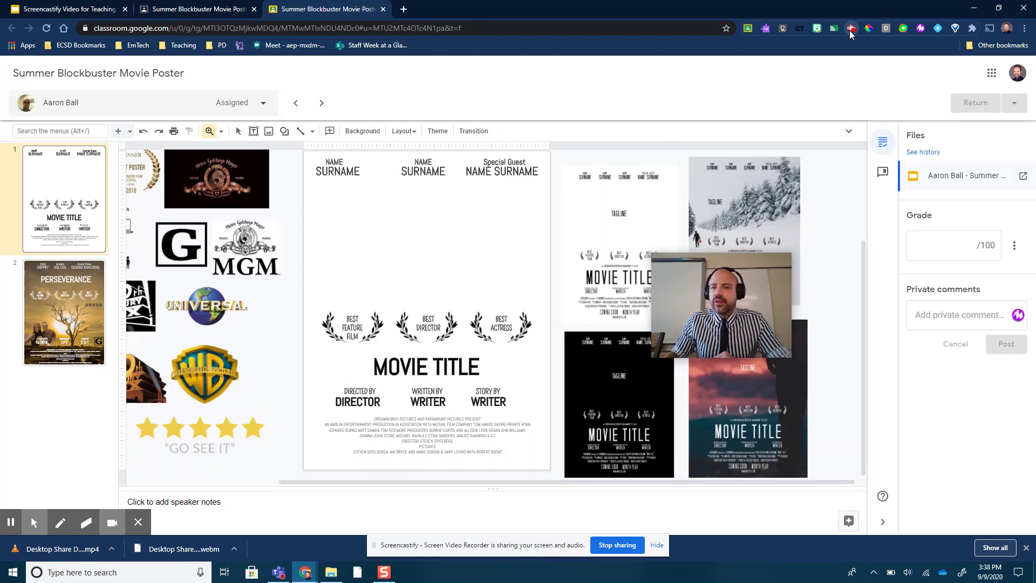
click(850, 29)
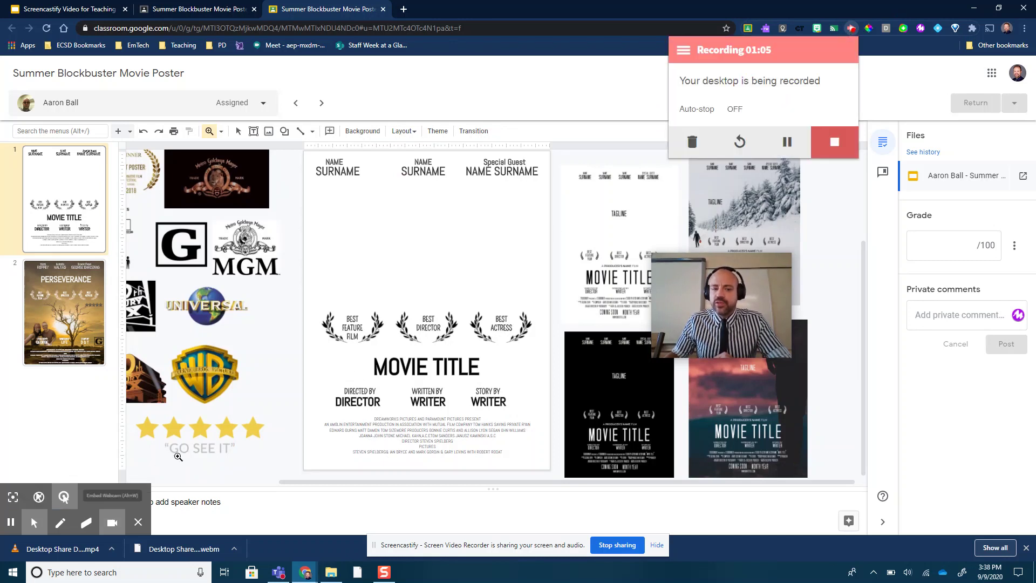
click(832, 143)
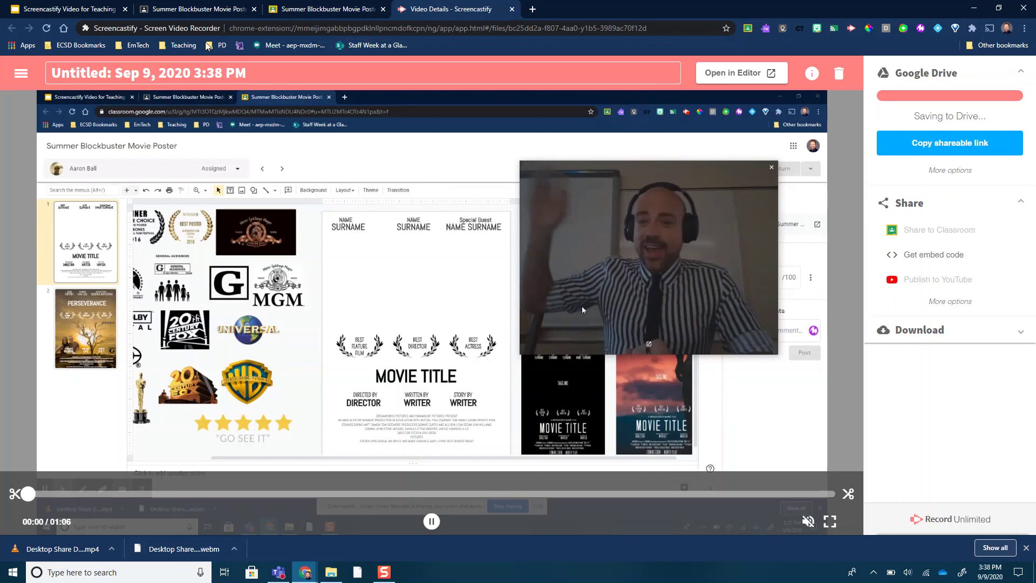
Title the clip with the student's name plus 'poster feedback' and copy its shareable link.
click(209, 76)
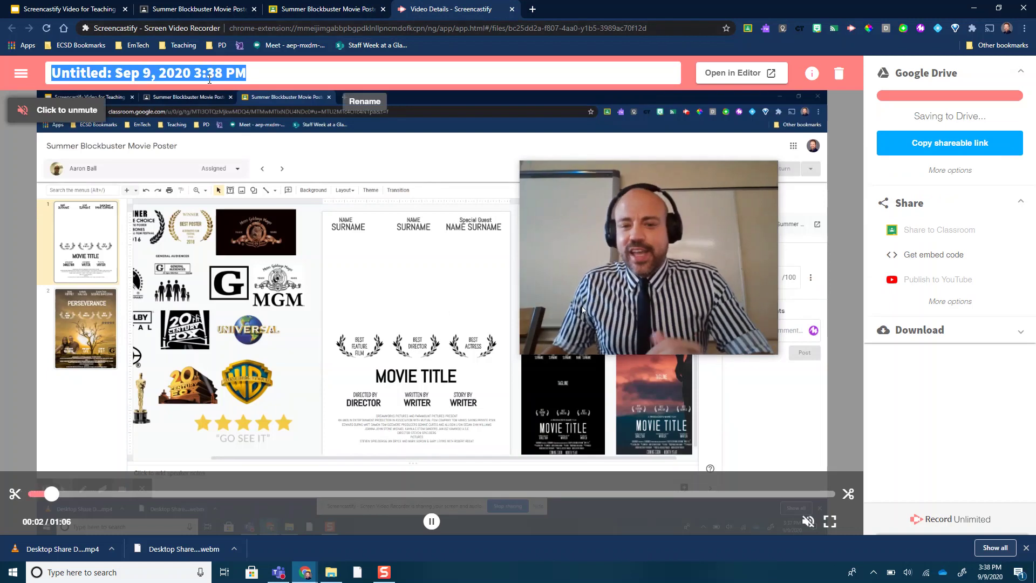
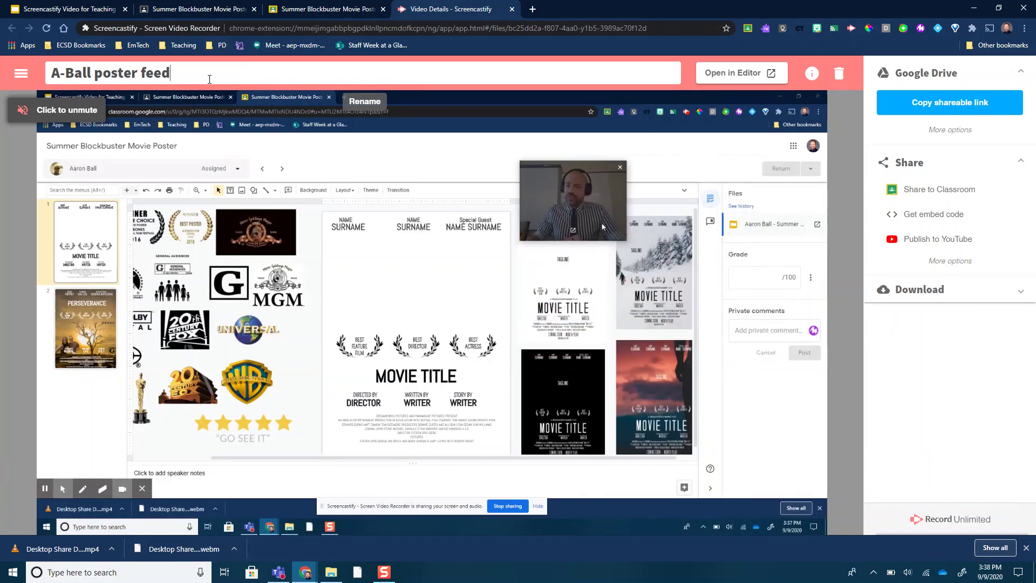
key(Return)
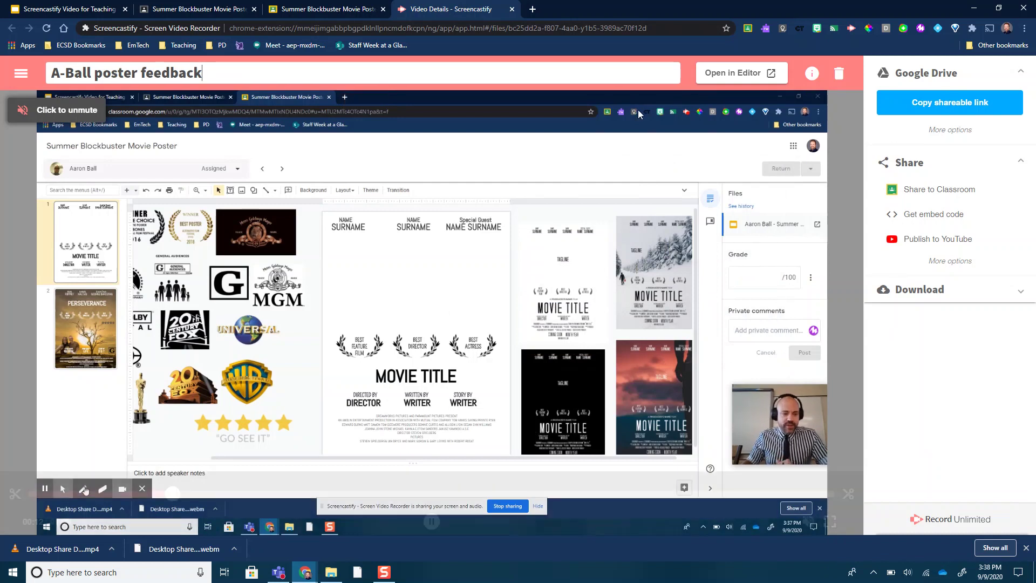
click(957, 105)
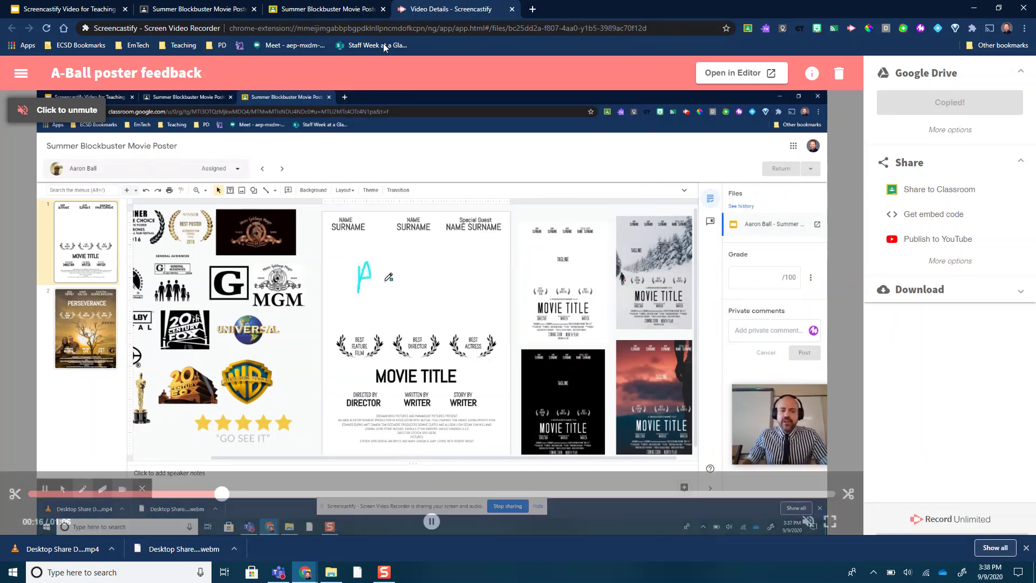
Paste the video link into a private comment on the grading tab and post it.
click(311, 8)
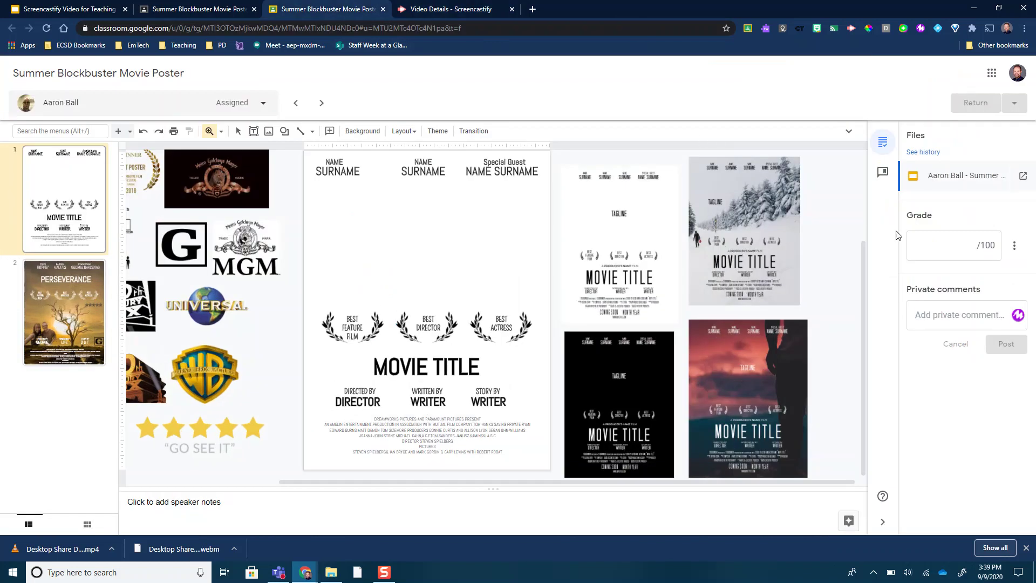
click(924, 321)
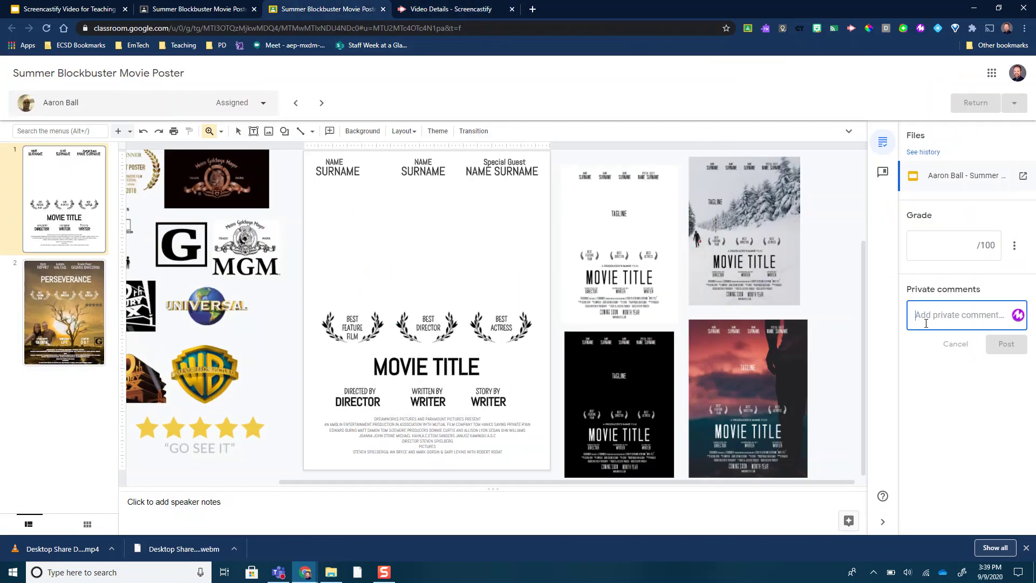
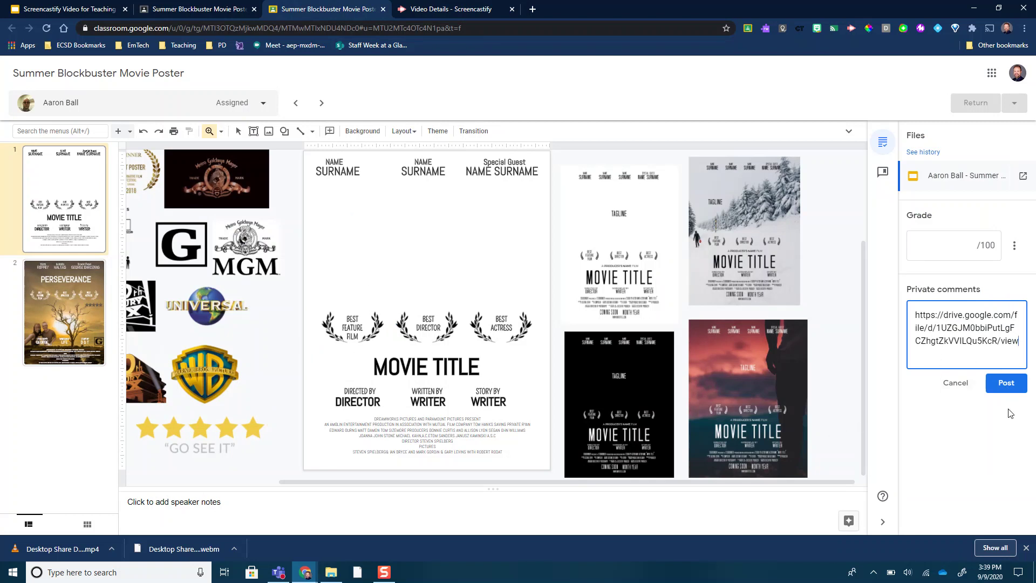
click(1007, 386)
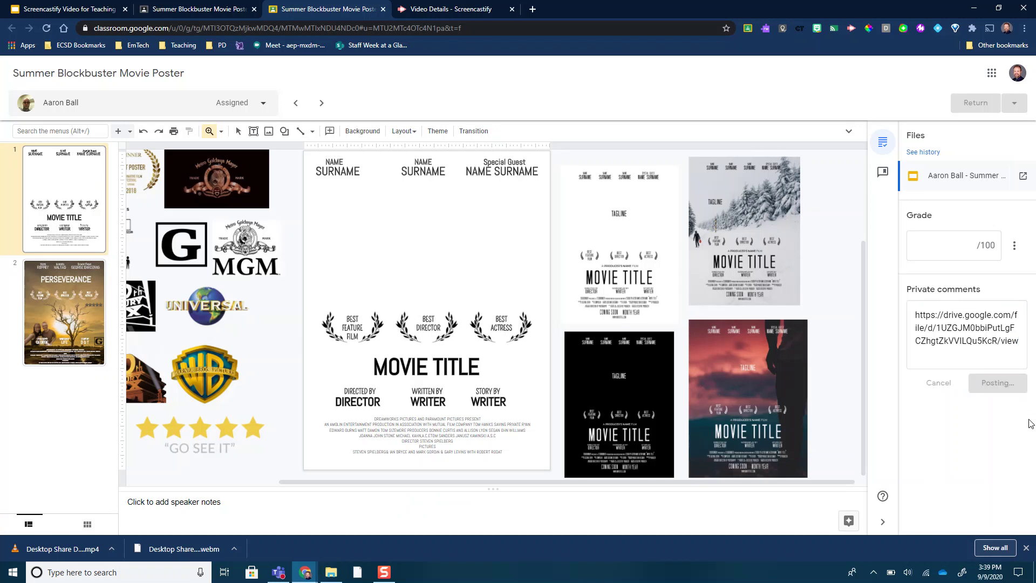
Zoom back out and select the BEST DIRECTOR laurel pair on the slide.
click(344, 170)
click(144, 139)
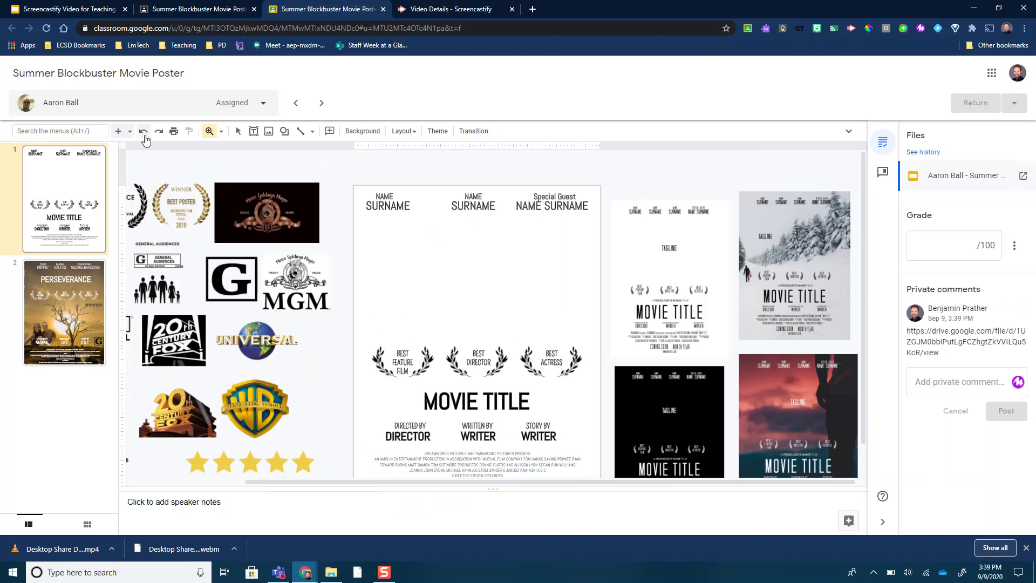
click(240, 134)
click(473, 365)
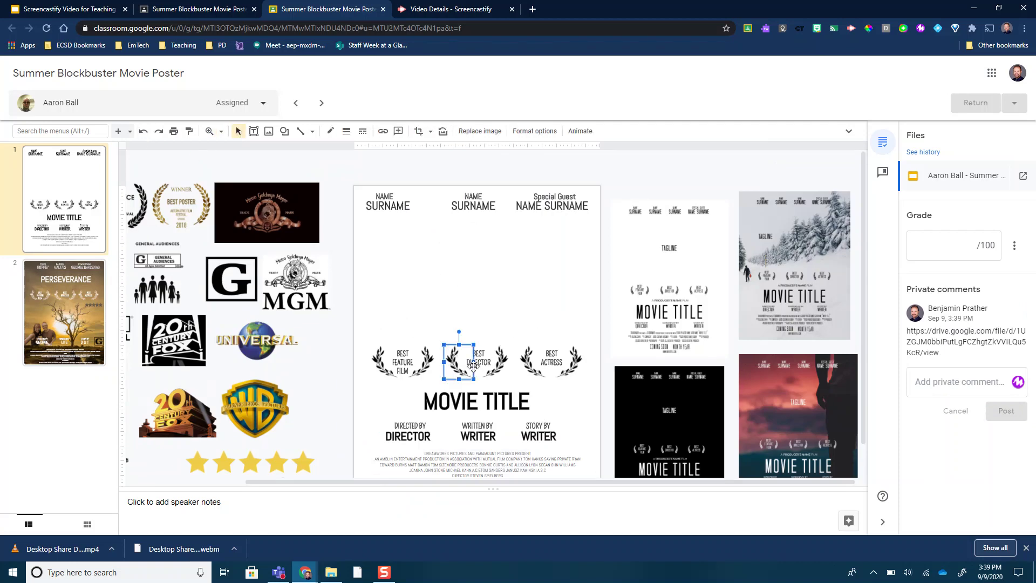
drag(455, 328, 506, 379)
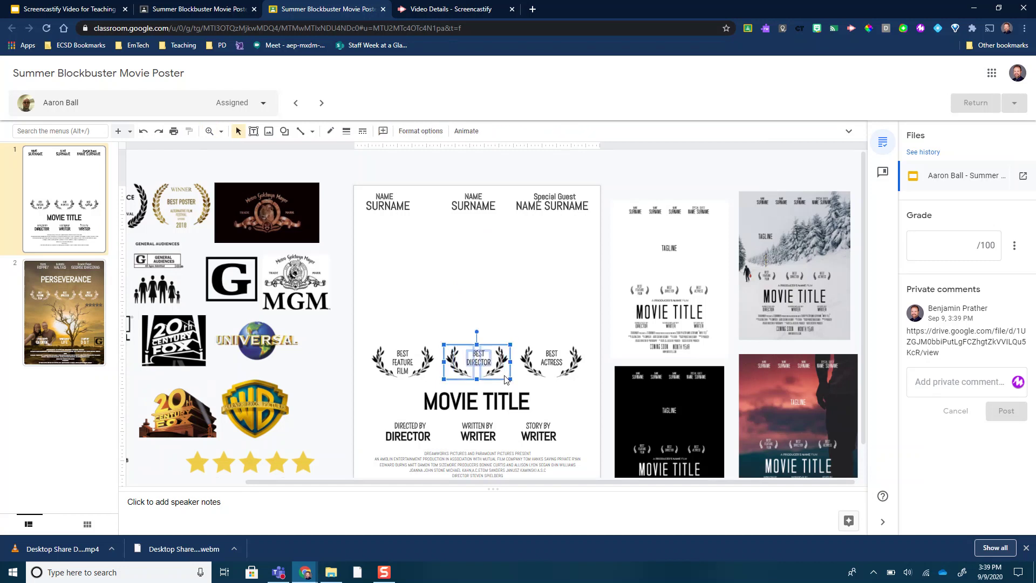
Add a comment on the laurels containing the pasted video link.
click(383, 132)
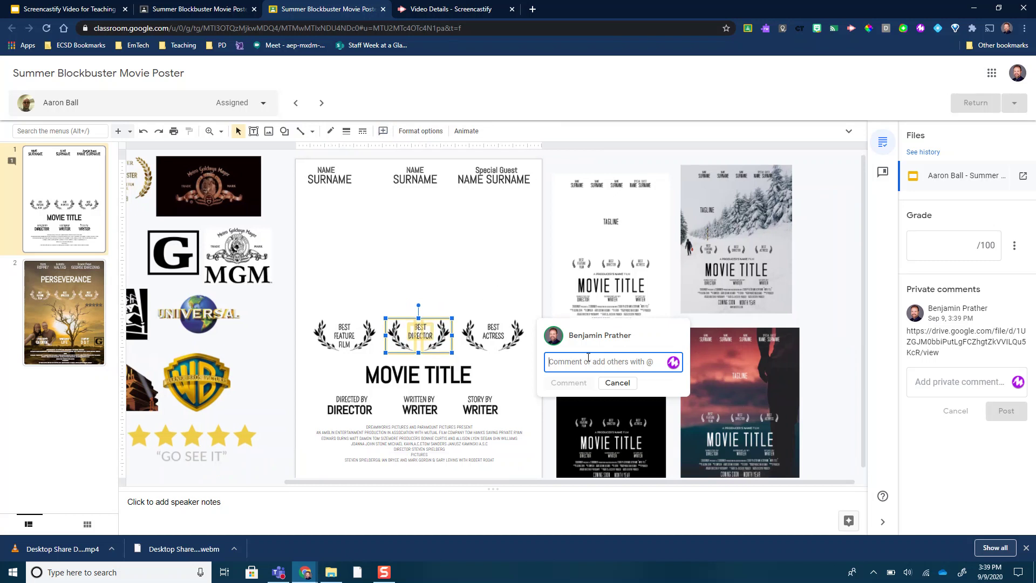
click(571, 405)
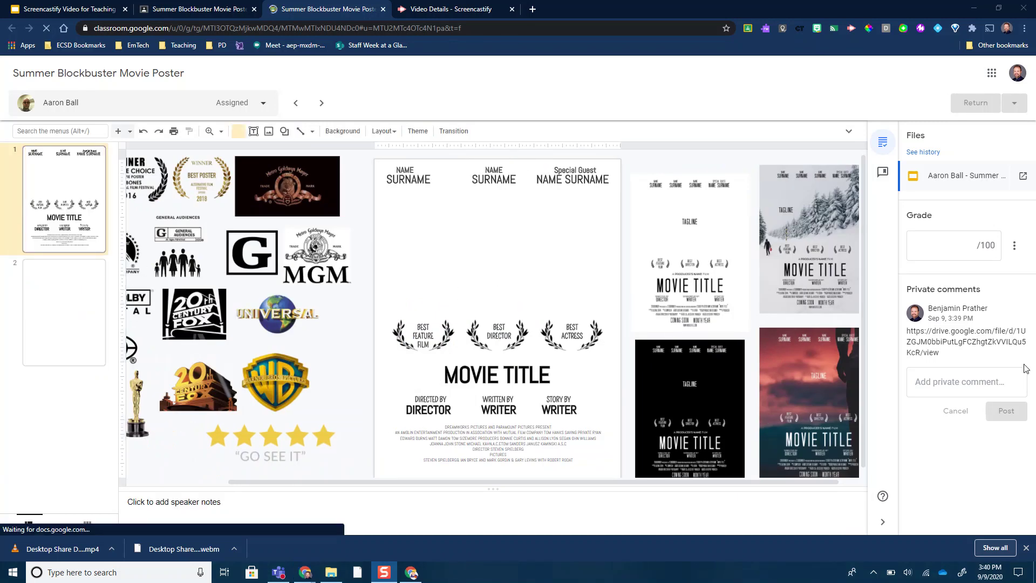
click(409, 574)
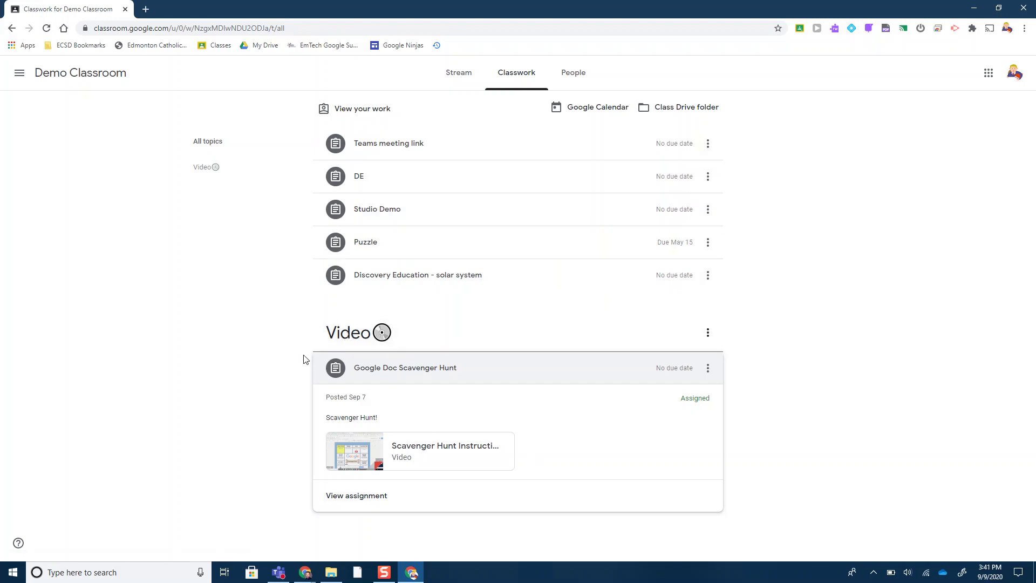
click(1013, 74)
click(204, 421)
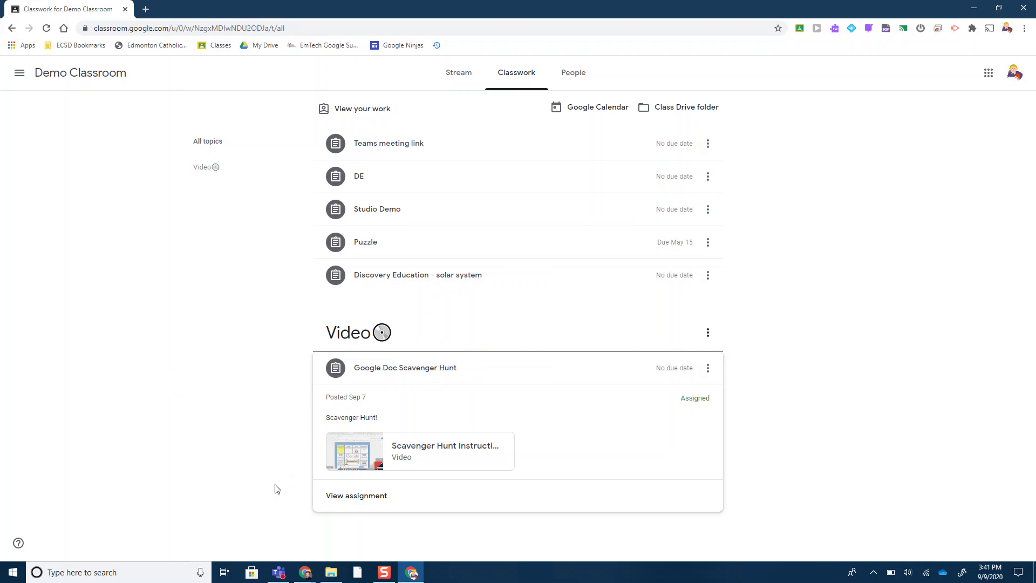
click(341, 504)
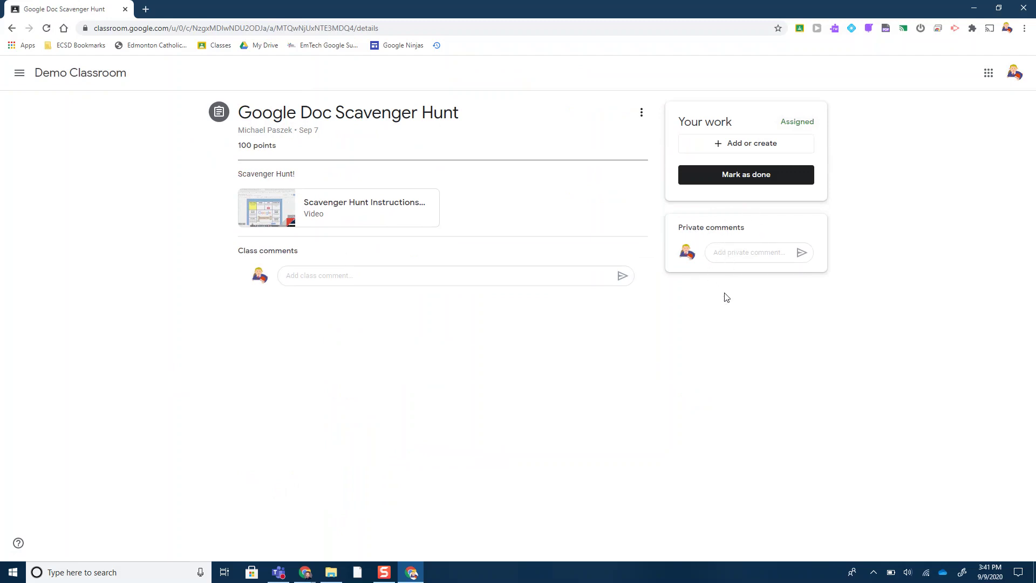
click(743, 258)
click(974, 8)
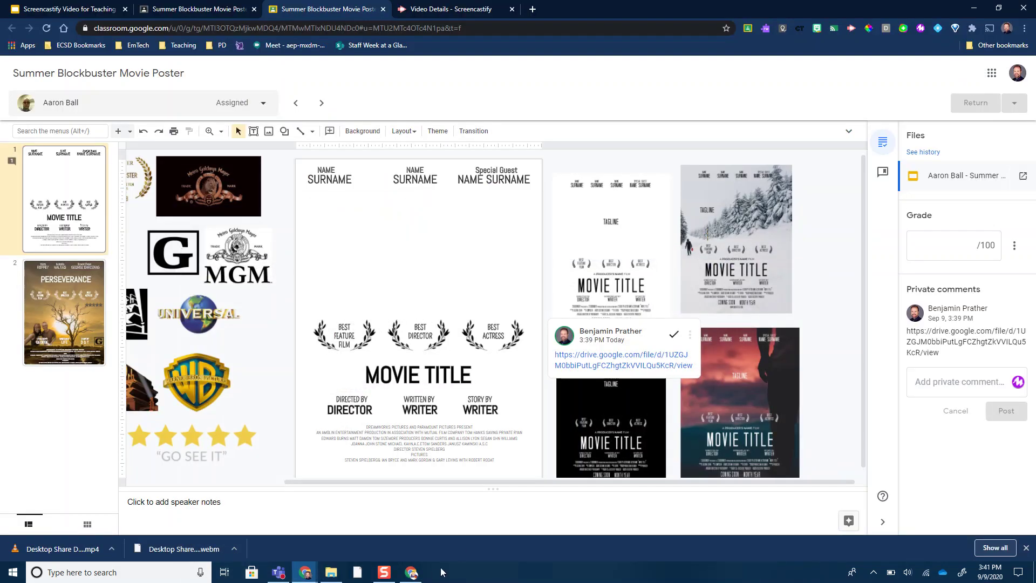
Reopen the Demo Classroom window, view the Scavenger Hunt assignment details, then close it.
click(419, 575)
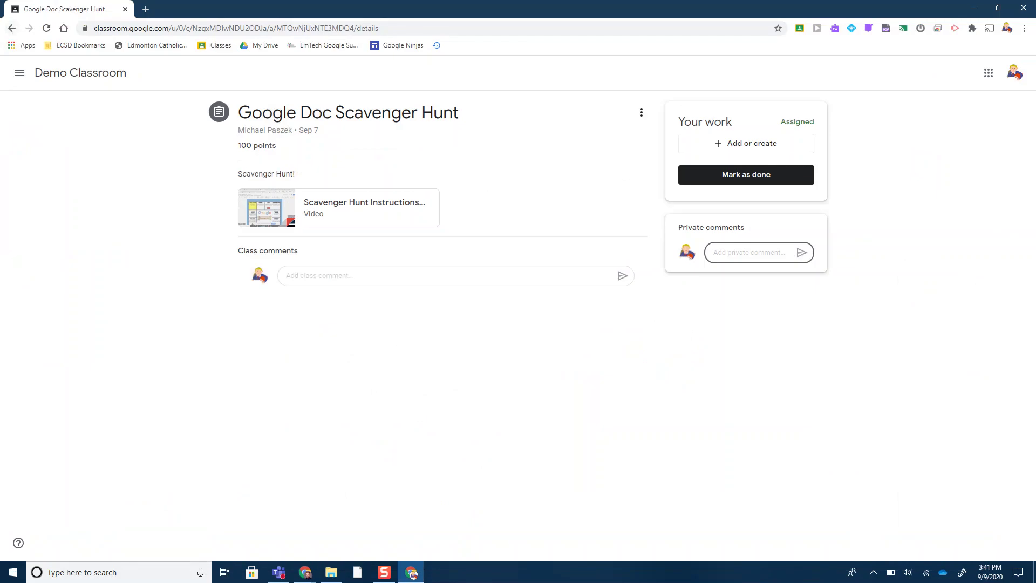
click(12, 28)
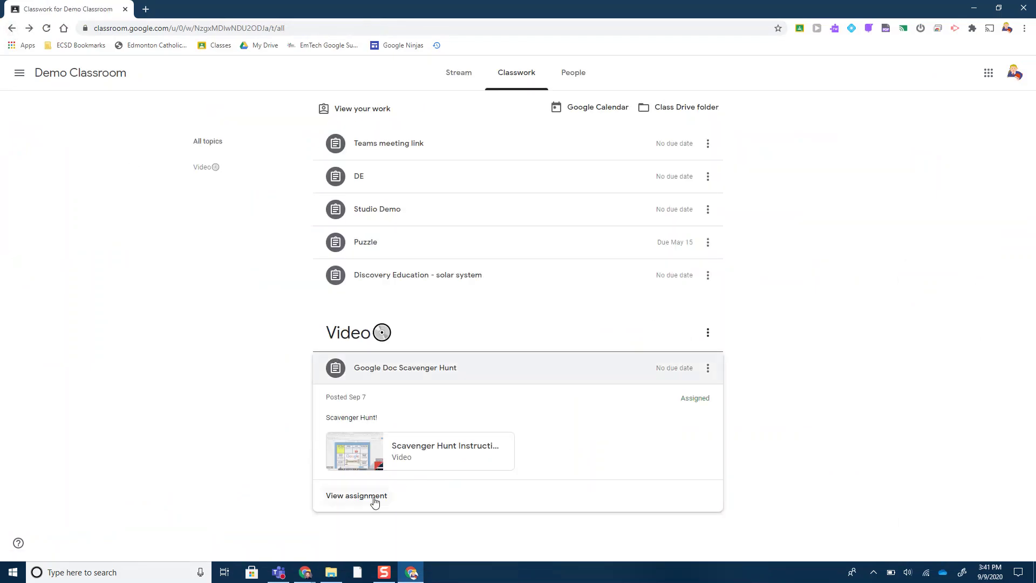
click(365, 503)
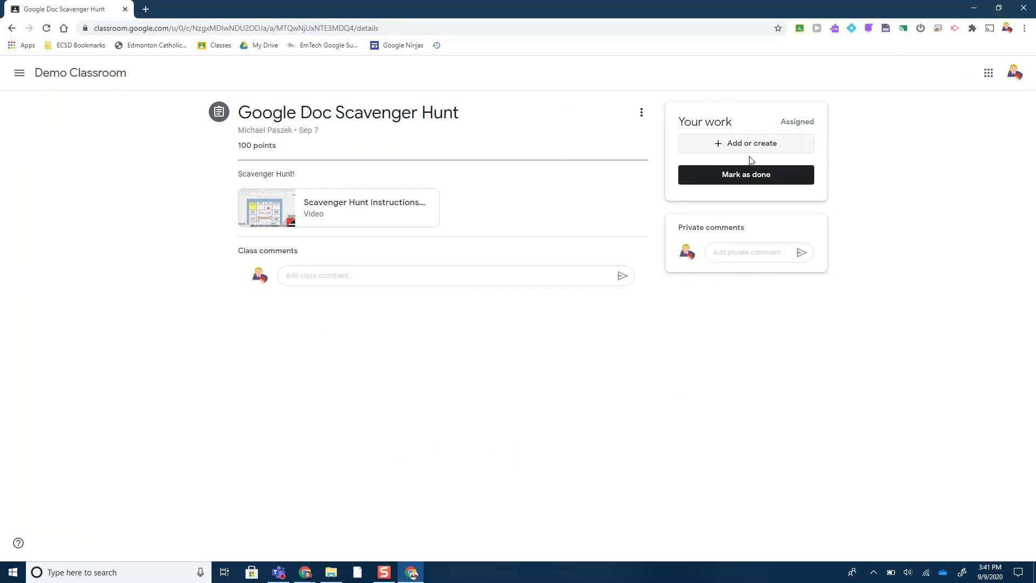
click(1023, 8)
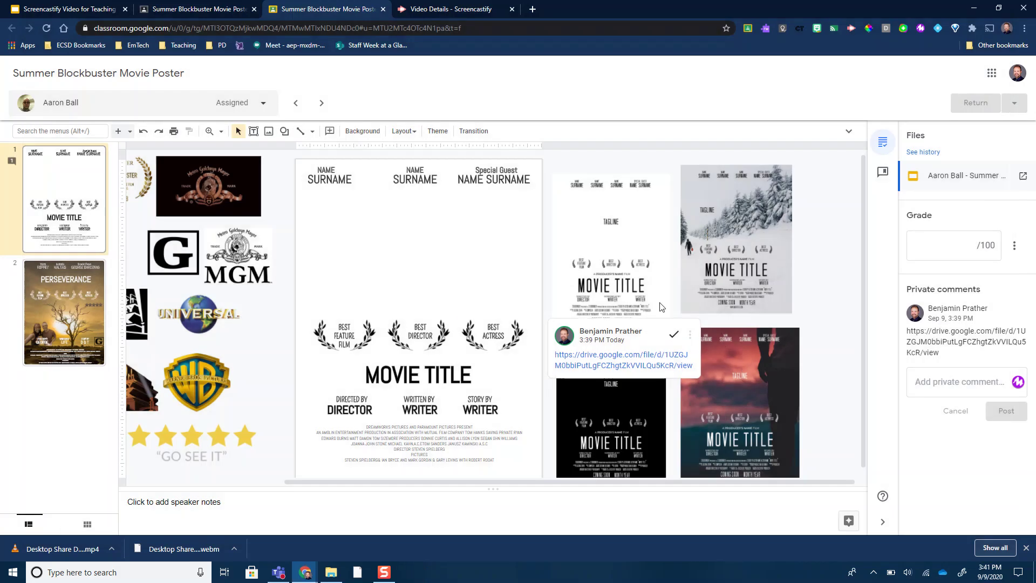